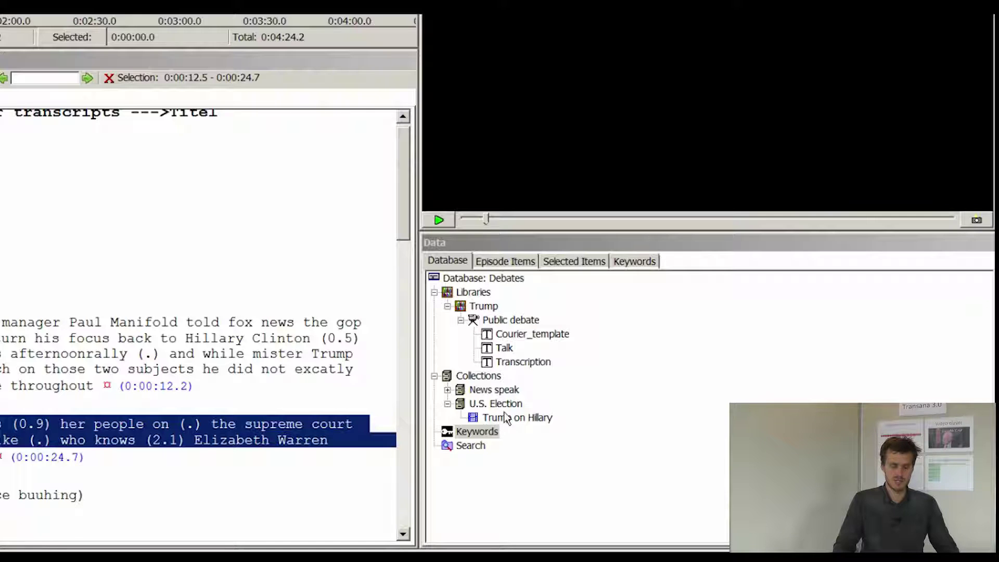
Step: Select the Trump on Hillary clip and open its Clip Properties dialog
left_click(506, 419)
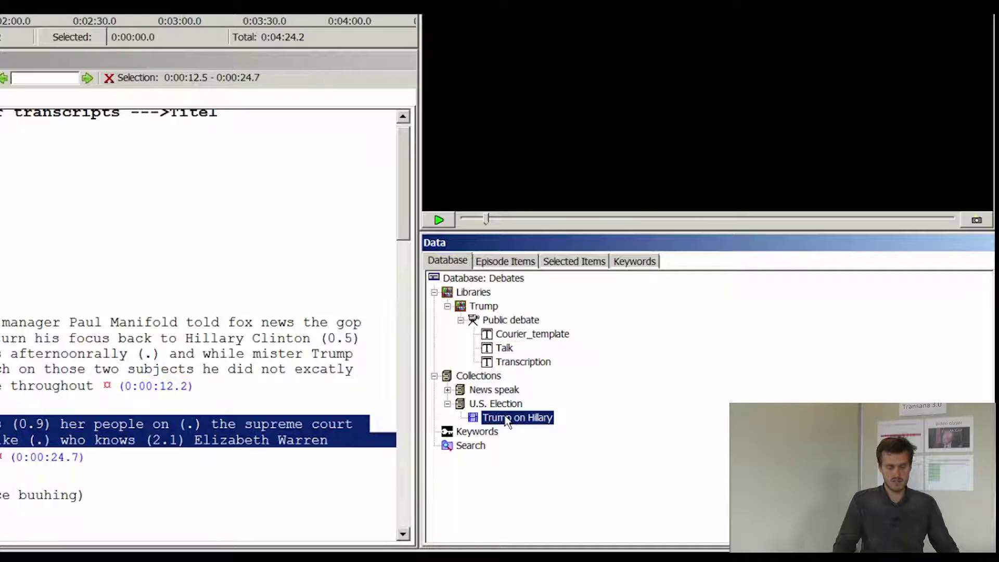
right_click(508, 422)
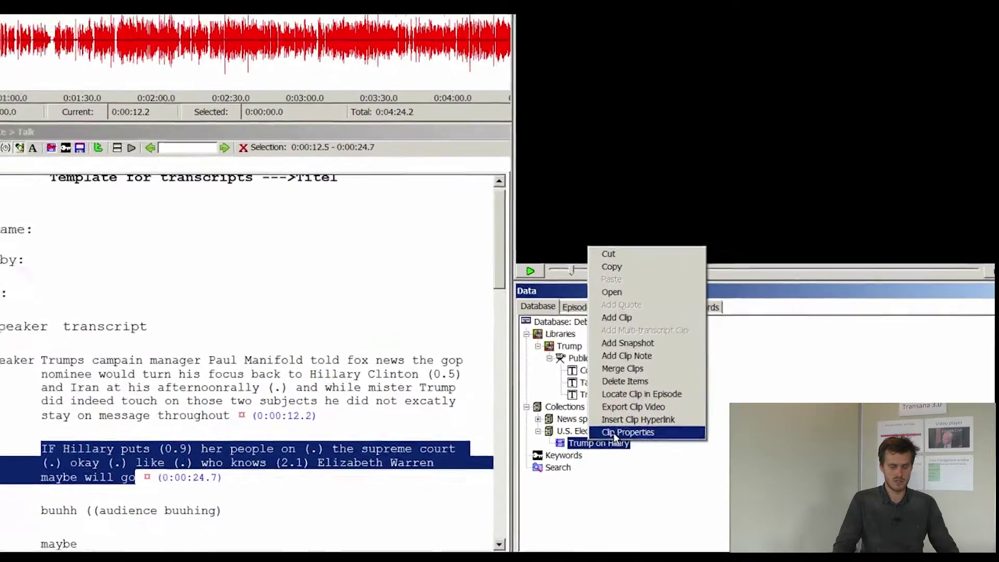
left_click(536, 406)
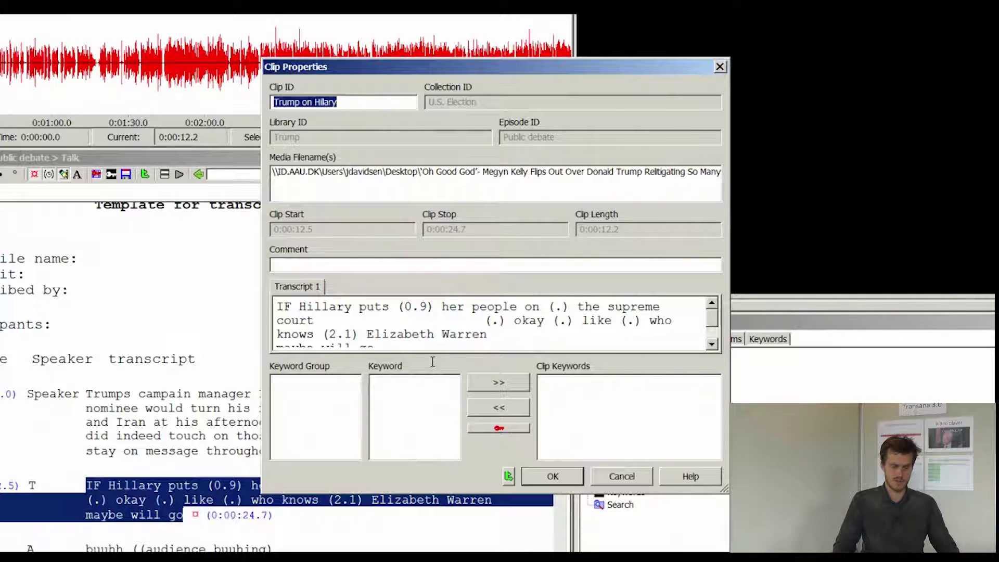
Step: In Keyword Management, add a new keyword group named 'U.S. Election'
left_click(330, 402)
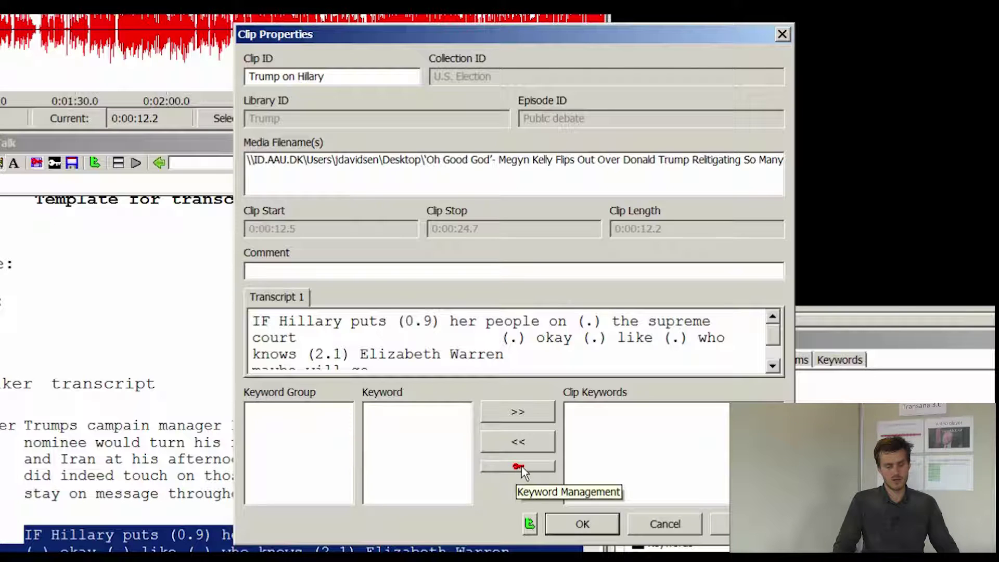
left_click(521, 467)
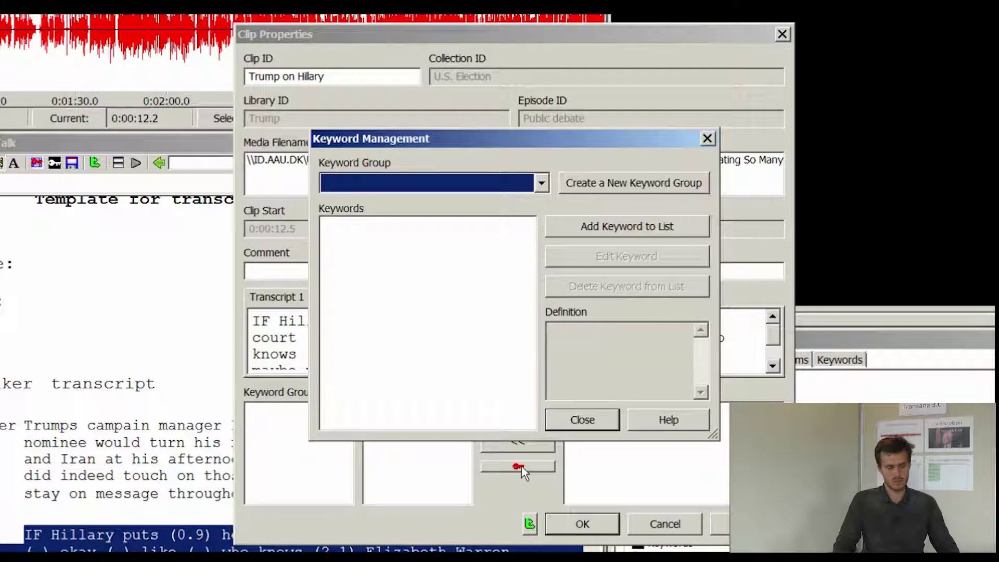
left_click(623, 185)
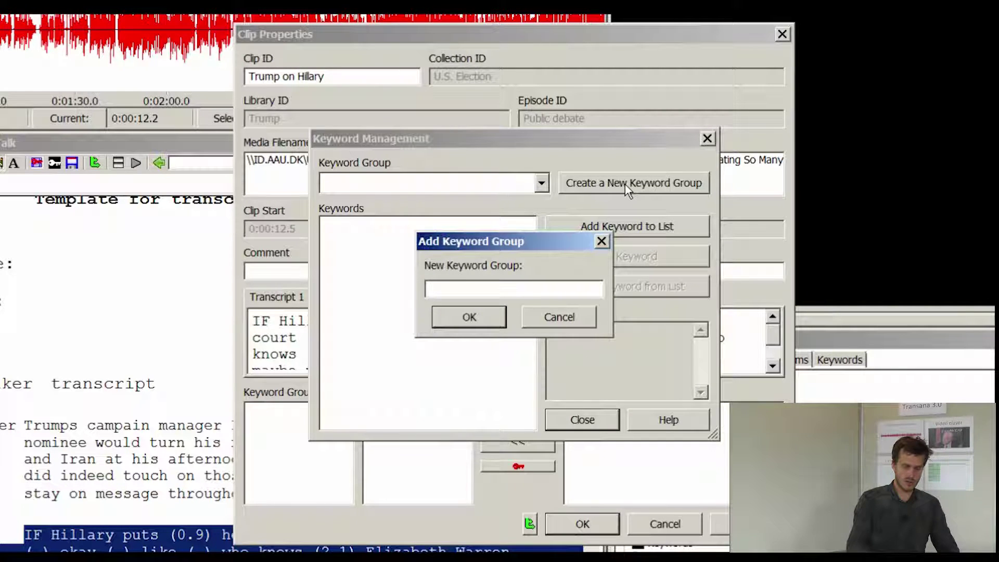
type("U.S. Ele")
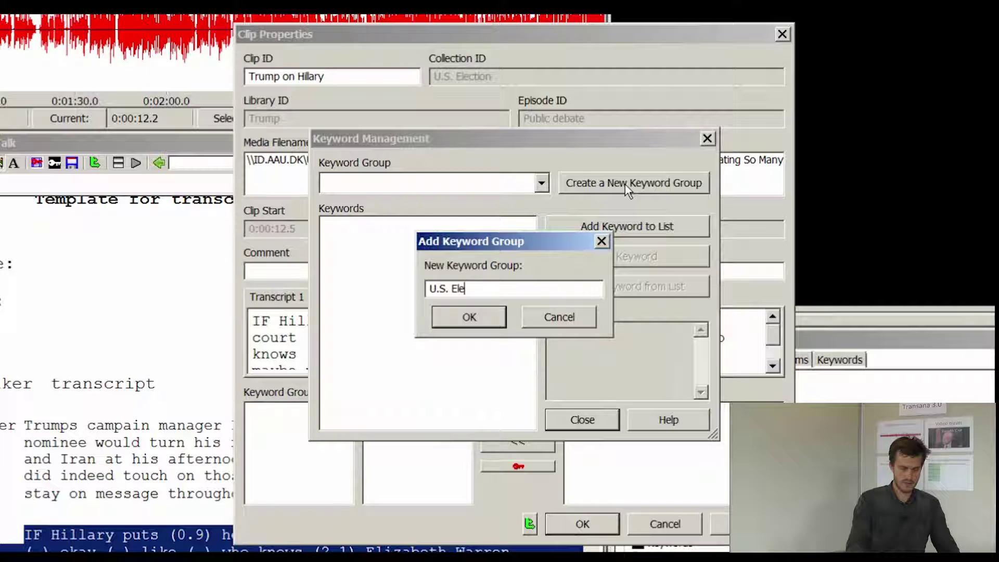
type("ction")
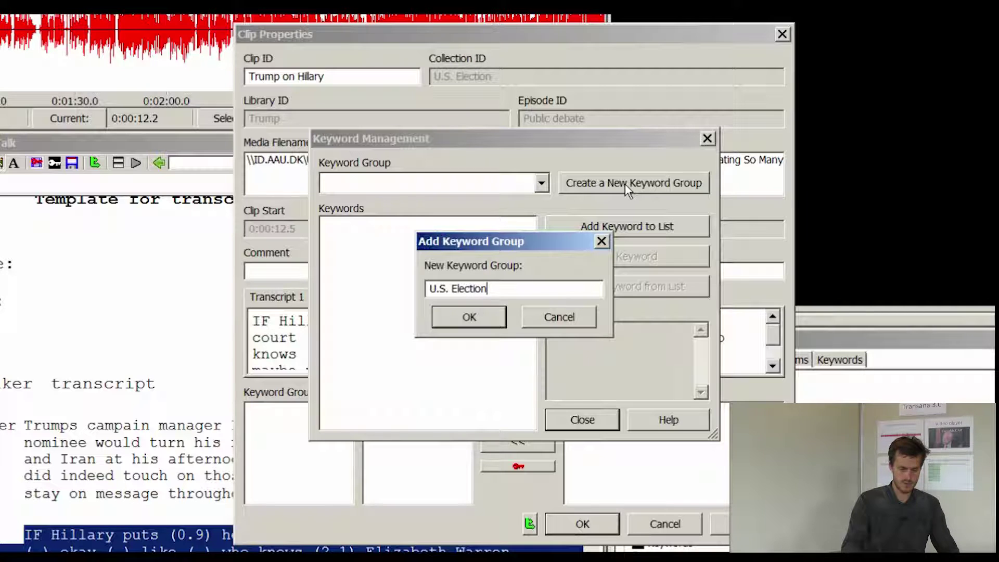
key("Return")
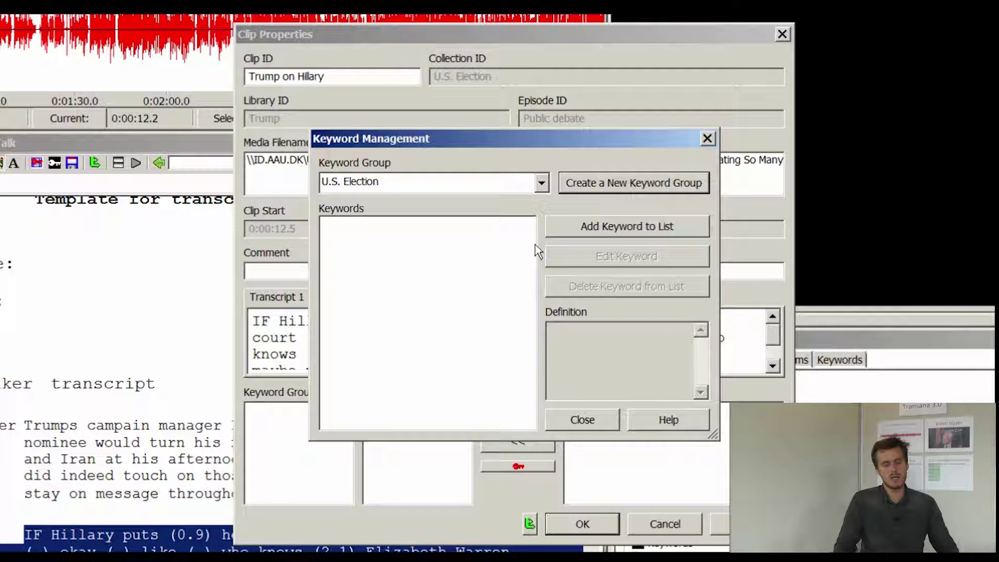
Step: Add keyword 'Trump on Hillary' with definition 'Trump talks about Hillary'
left_click(606, 226)
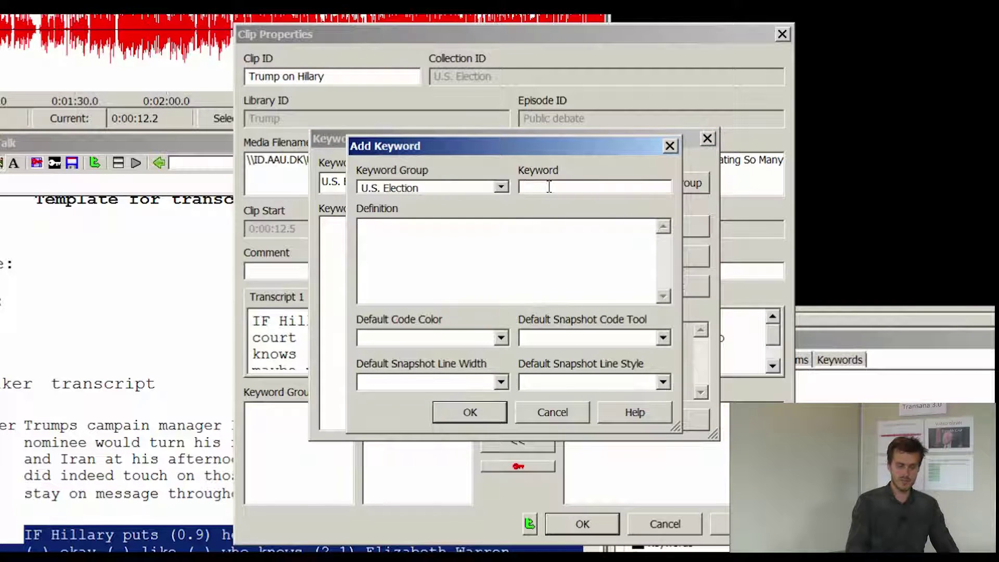
type("Tr")
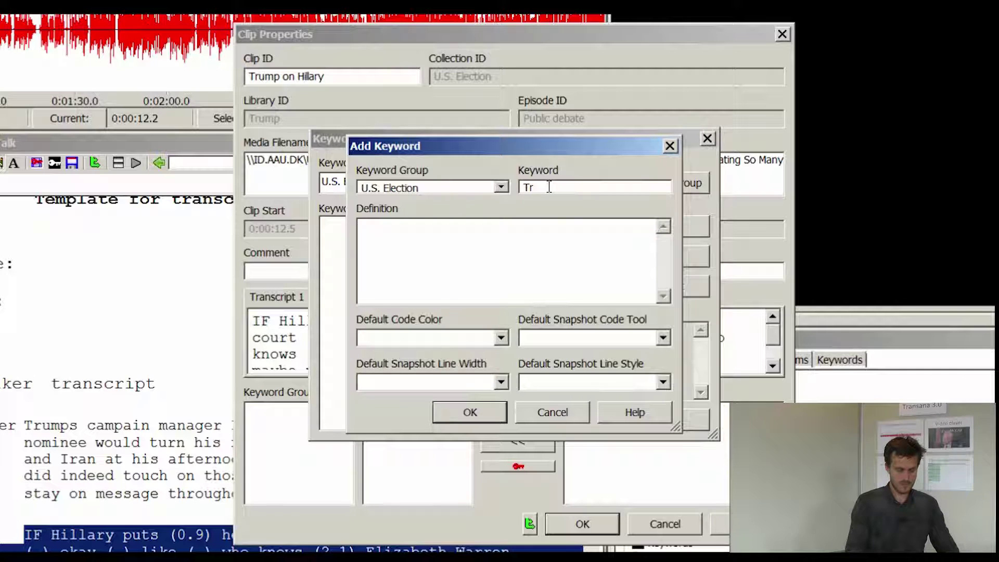
type("ump ")
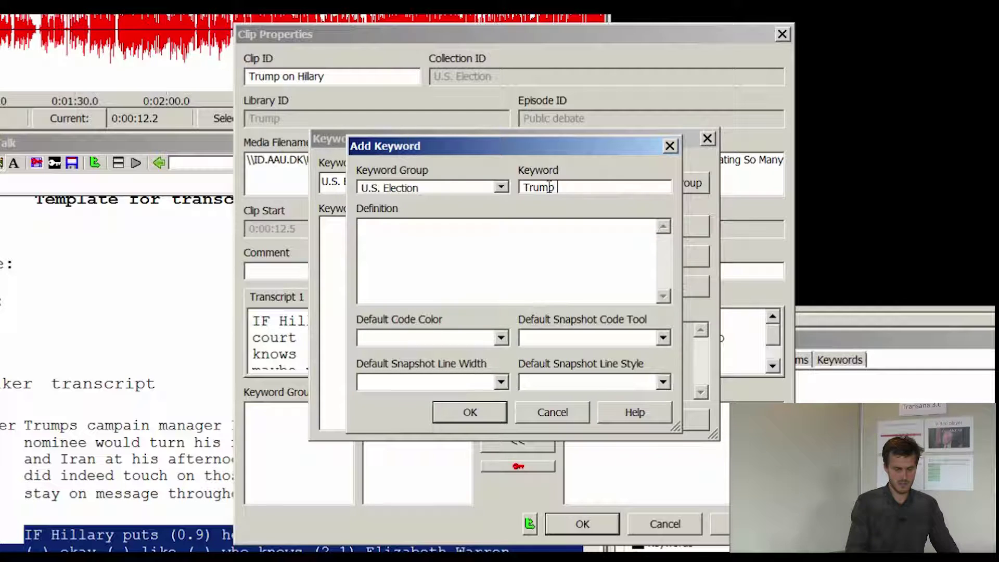
type("on Hillary")
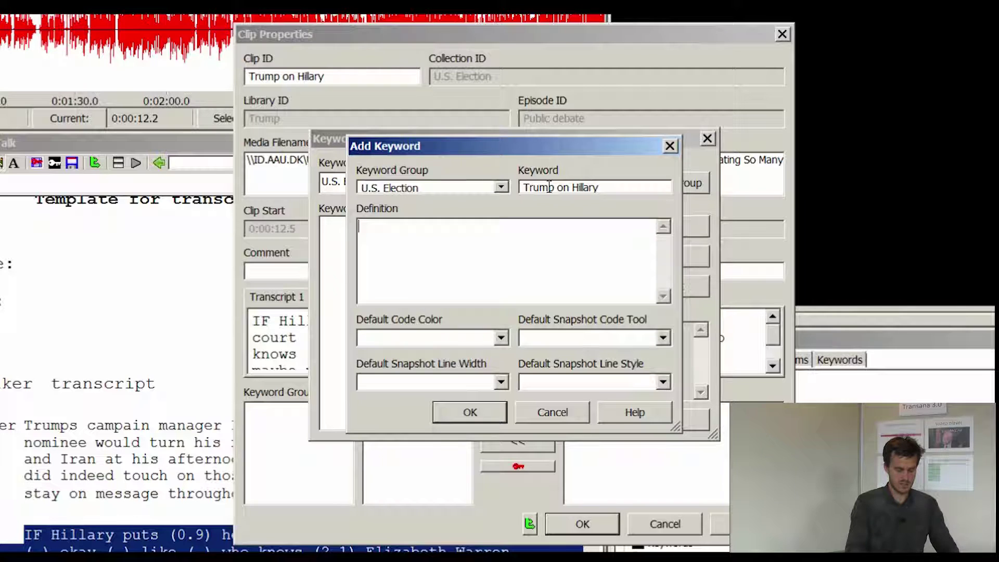
type("Trum")
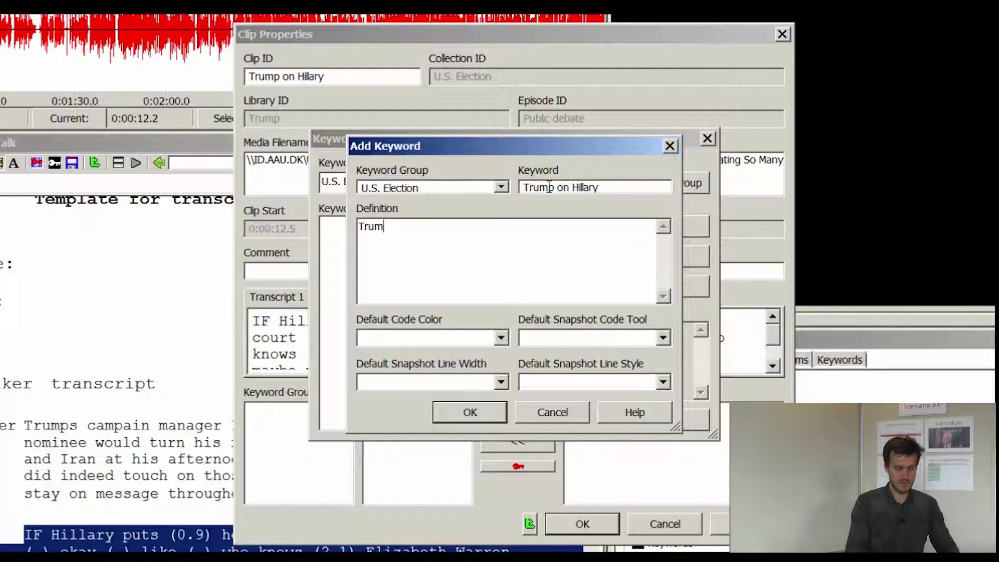
type("p talks about Hil")
key("BackSpace")
key("BackSpace")
type("illar")
key("BackSpace")
key("BackSpace")
type("lary")
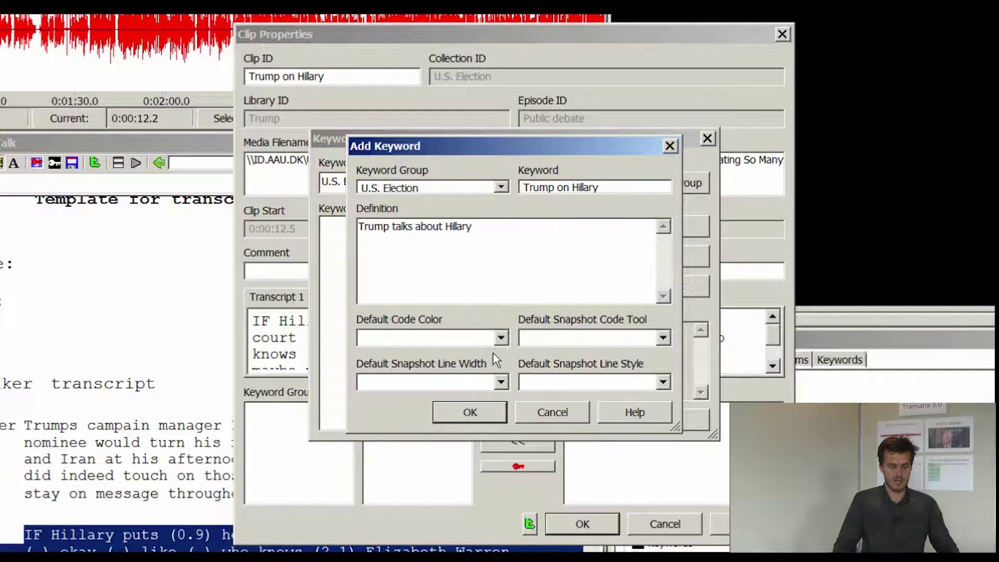
Step: Save Trump on Hillary, then add keyword 'Supreme court' defined as 'Participants talk about supreme court'
left_click(495, 413)
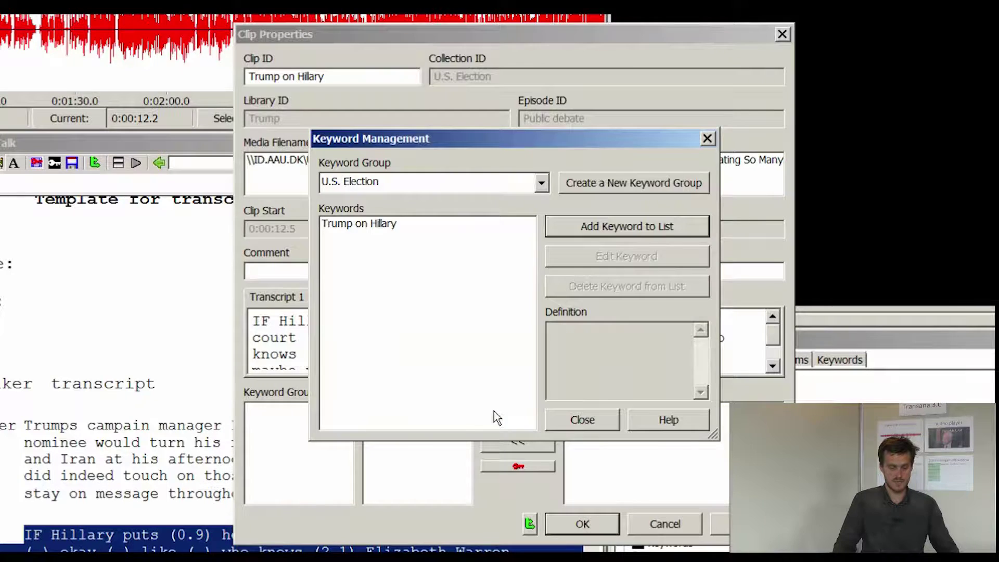
left_click(595, 227)
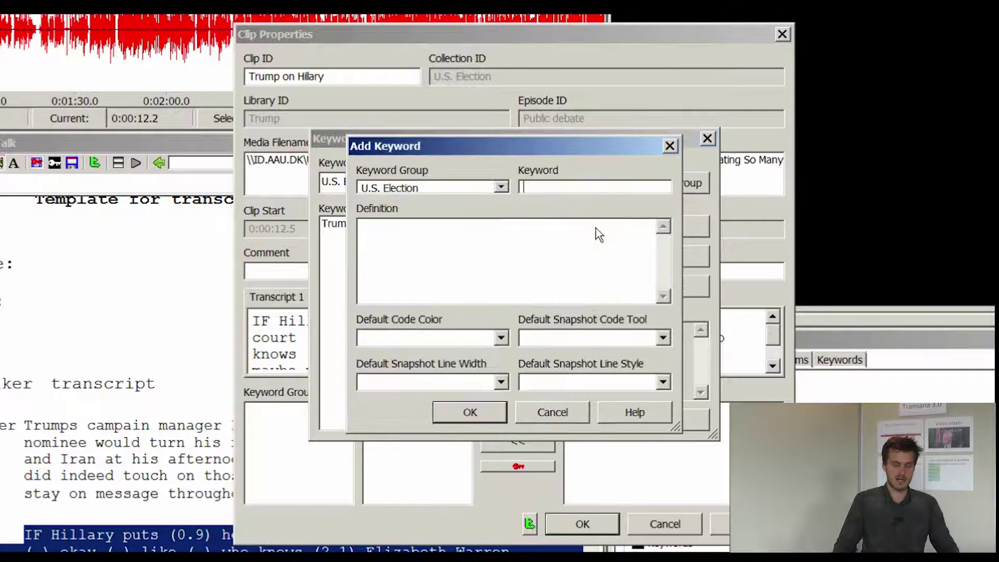
type("Supreme court")
key("Tab")
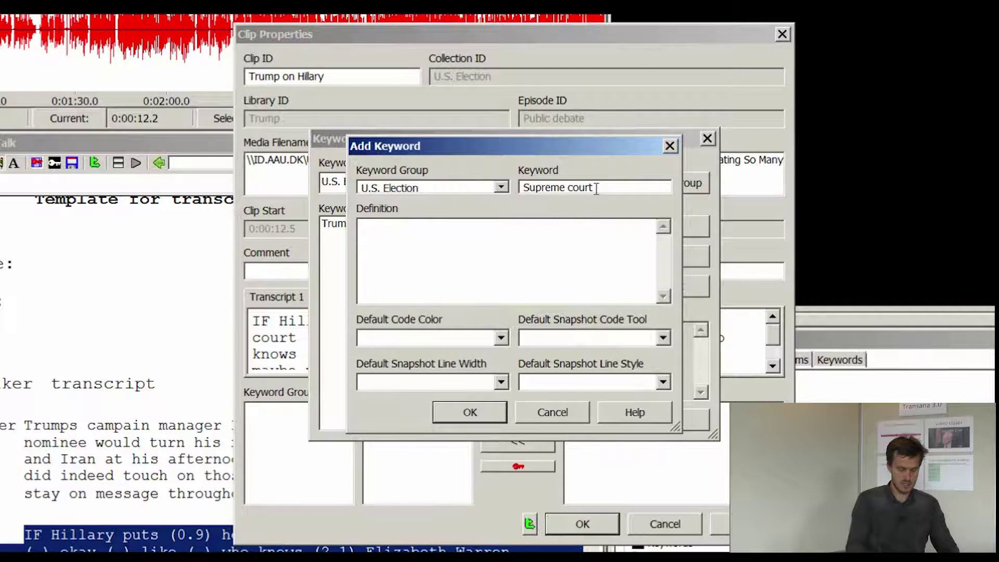
type("Part")
type("icipa")
key("BackSpace")
type("ipants ")
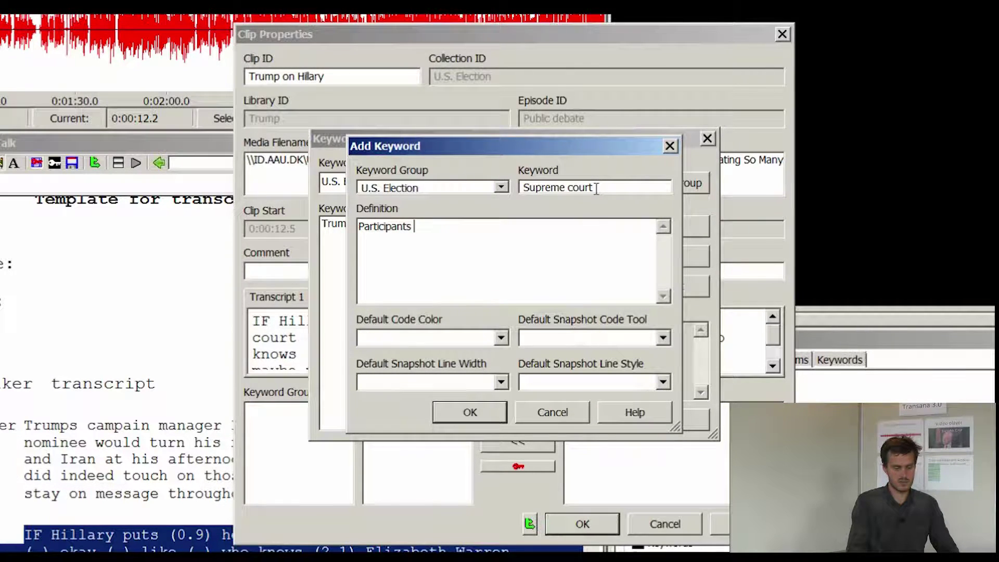
type("talksabout supreme court")
left_click(494, 420)
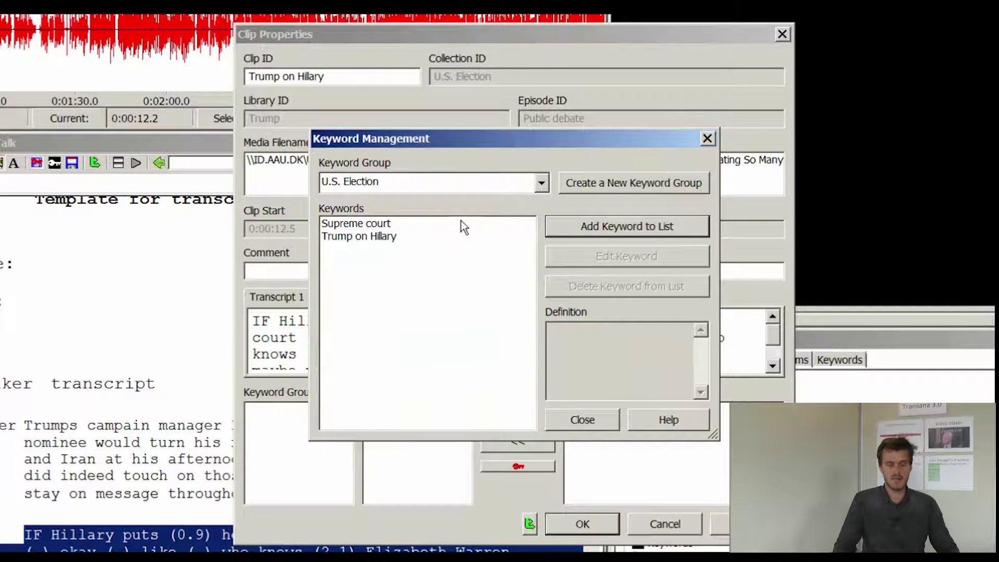
Step: Add Trump on Hillary and Supreme court to the clip's keywords and save the clip
left_click(583, 421)
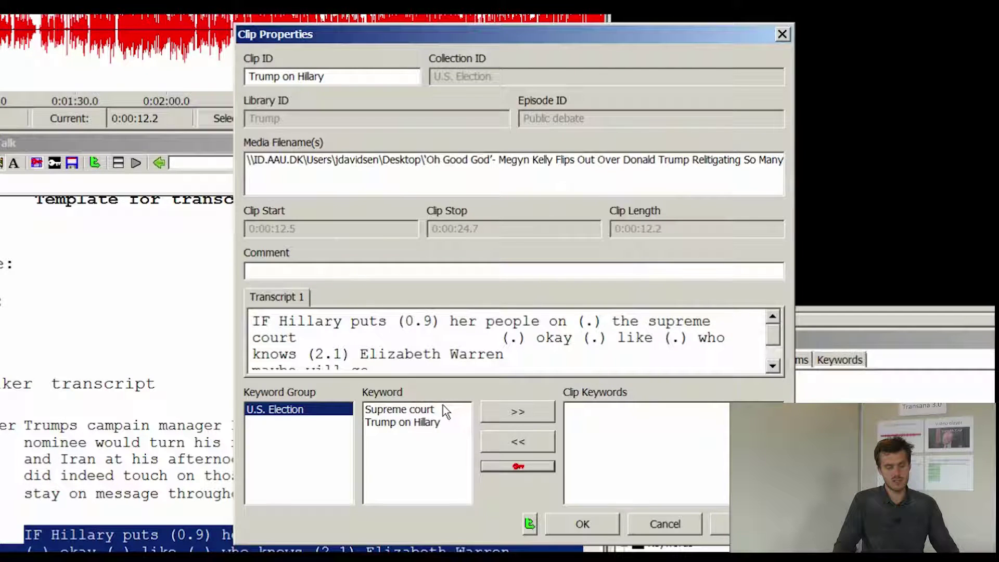
left_click(425, 424)
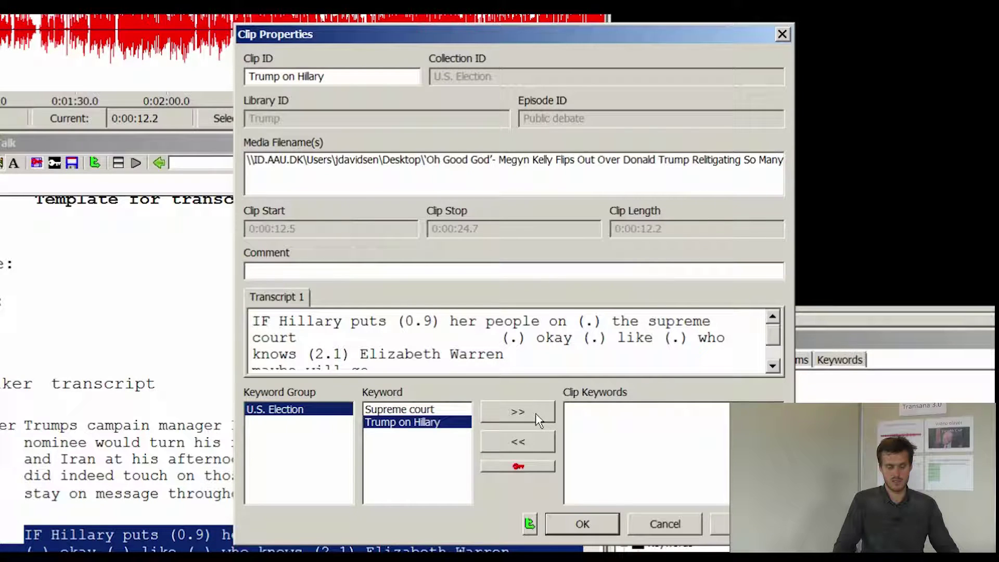
left_click(430, 411, "ctrl")
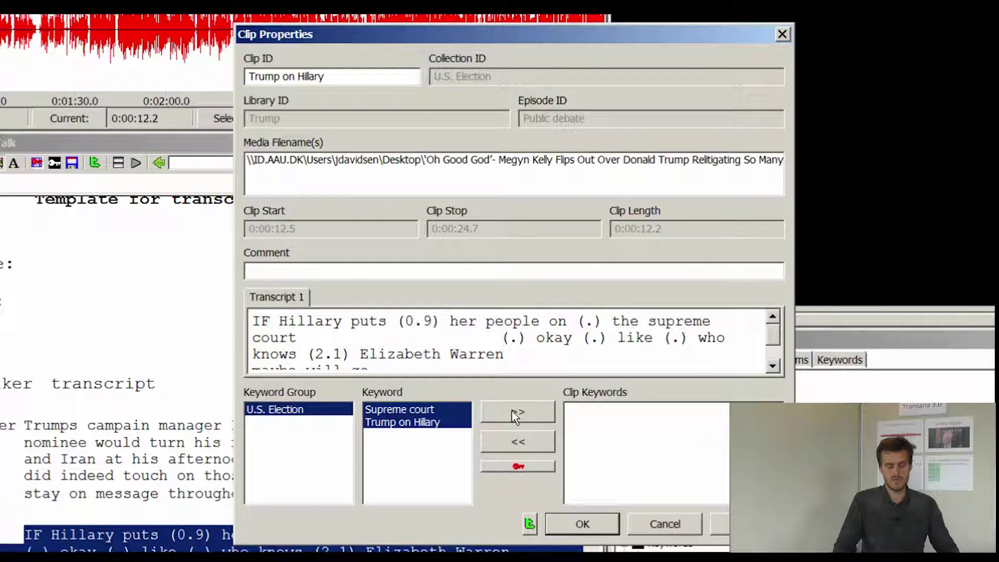
left_click(523, 418)
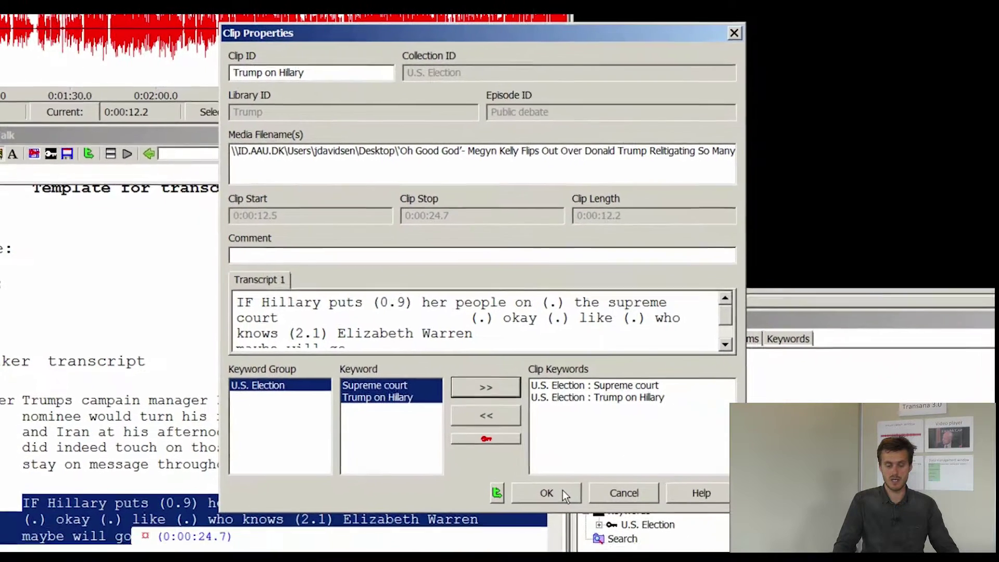
left_click(598, 525)
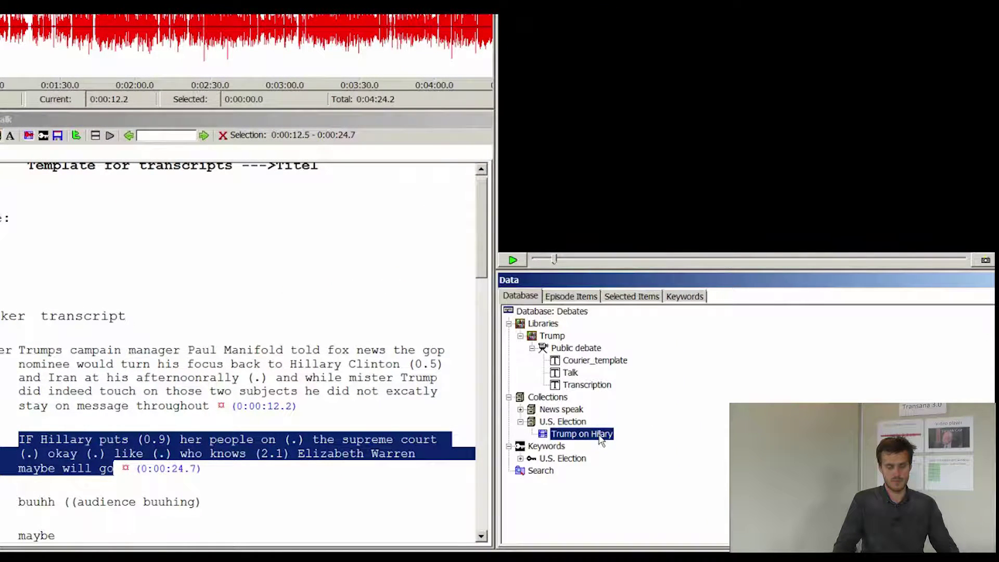
Step: Add a keyword group named 'Trump rally' under the Keywords branch
left_click(556, 449)
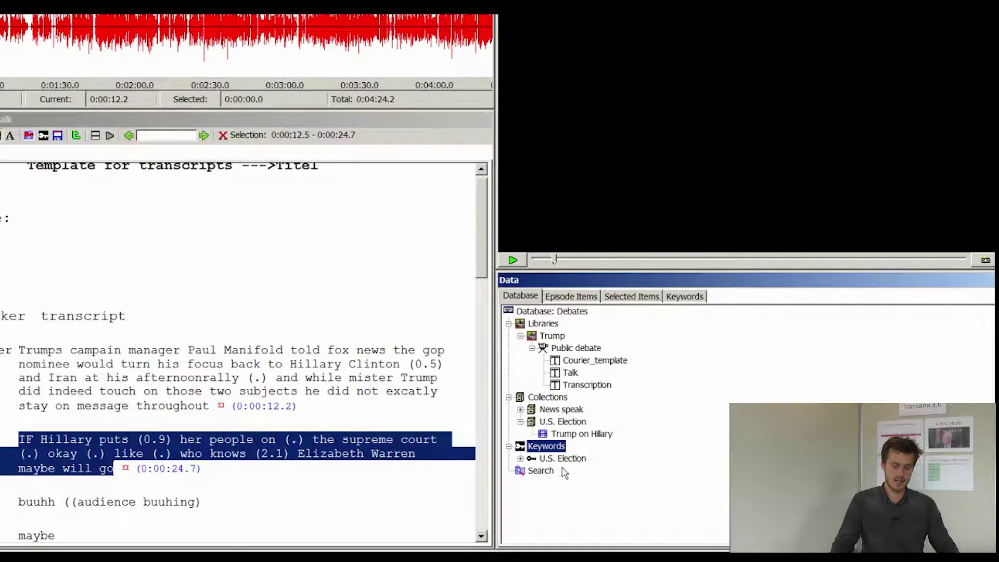
right_click(555, 451)
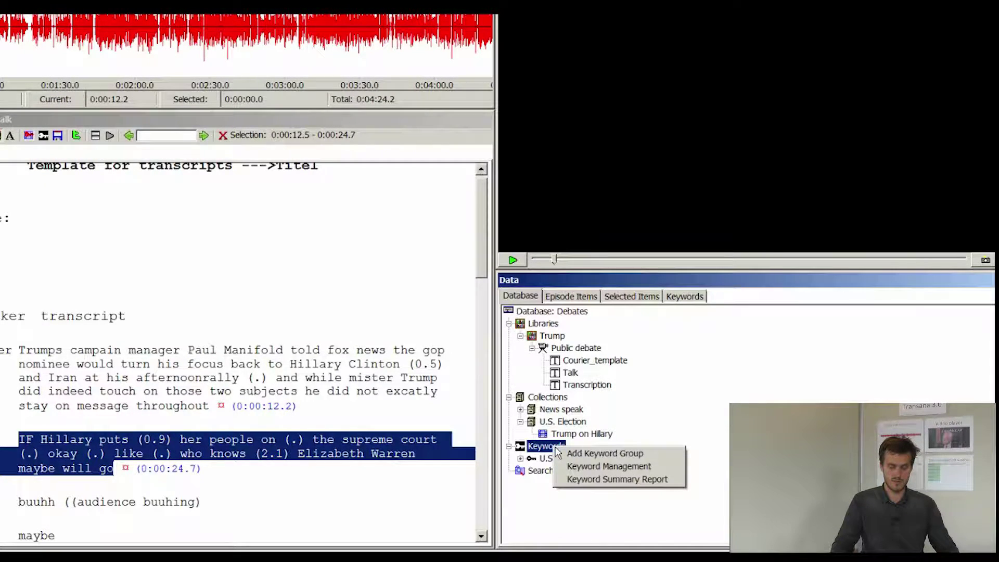
left_click(566, 454)
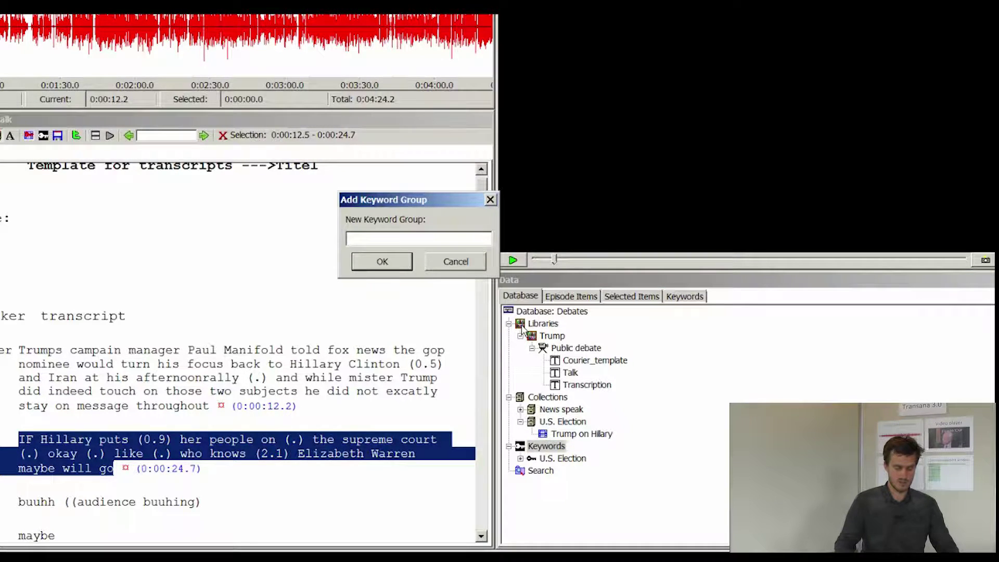
type("Trump")
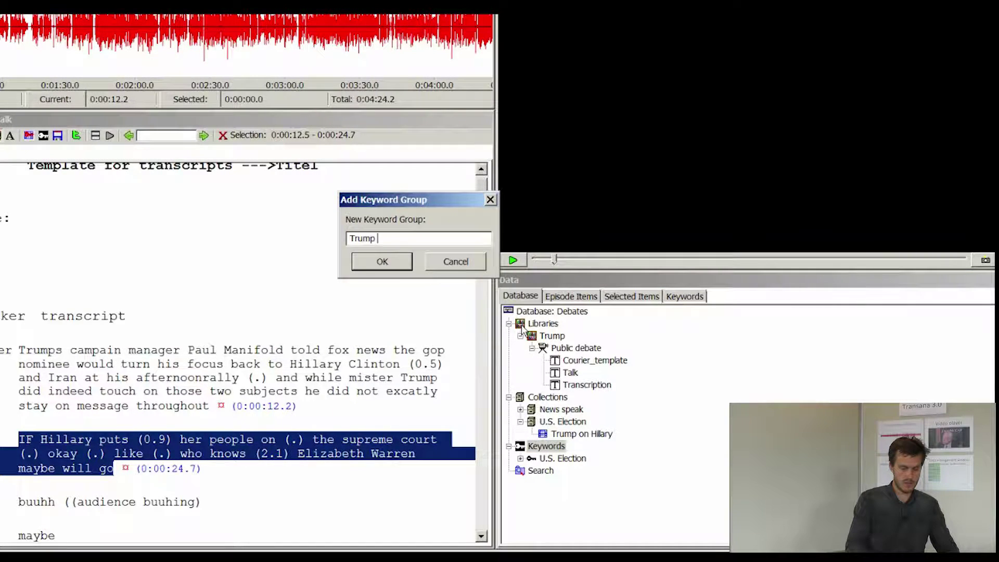
type(" rally")
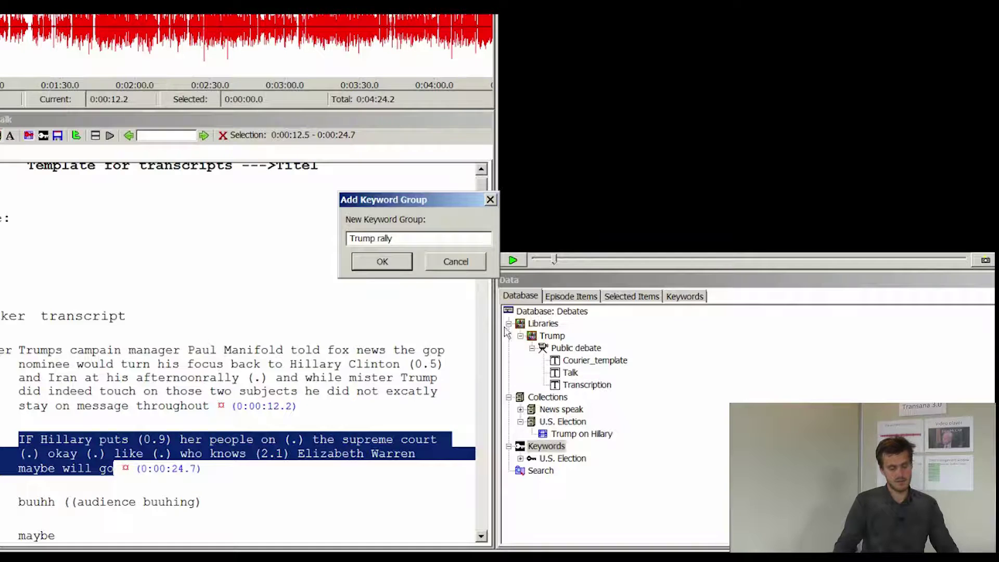
left_click(387, 262)
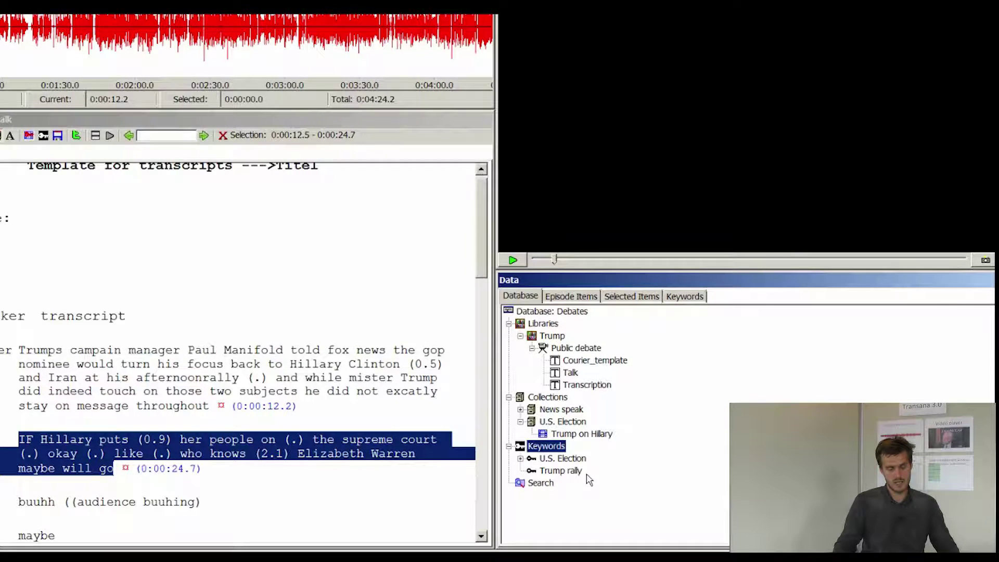
Step: Add keyword 'Public speak' defined as 'test test' to Trump rally and select it
left_click(584, 473)
right_click(581, 471)
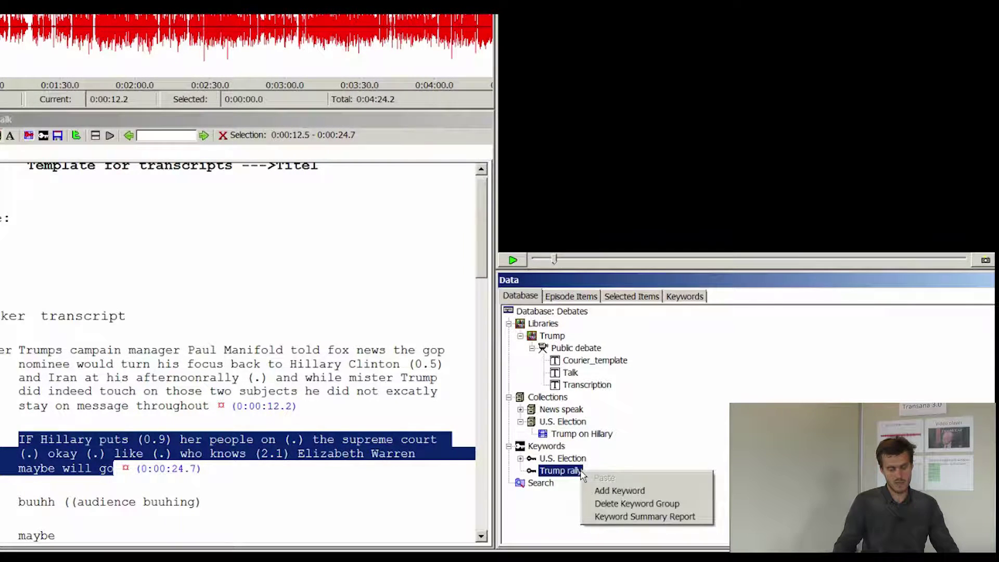
left_click(602, 491)
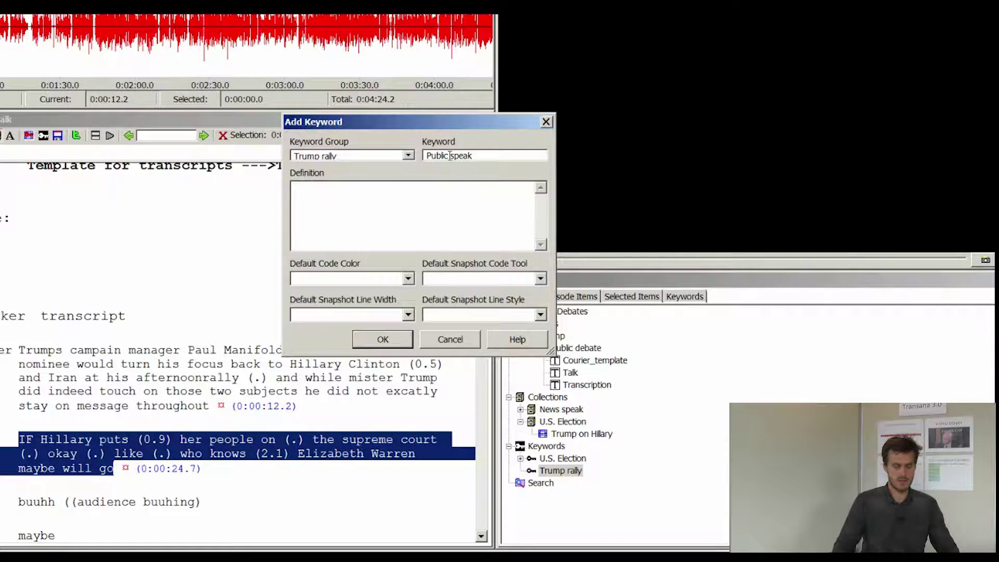
left_click(421, 202)
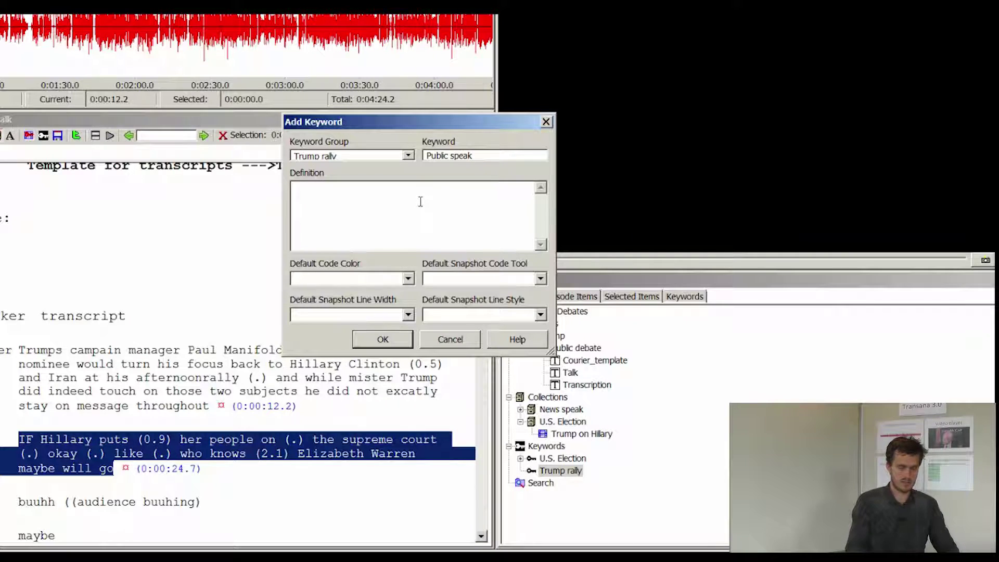
type("test test")
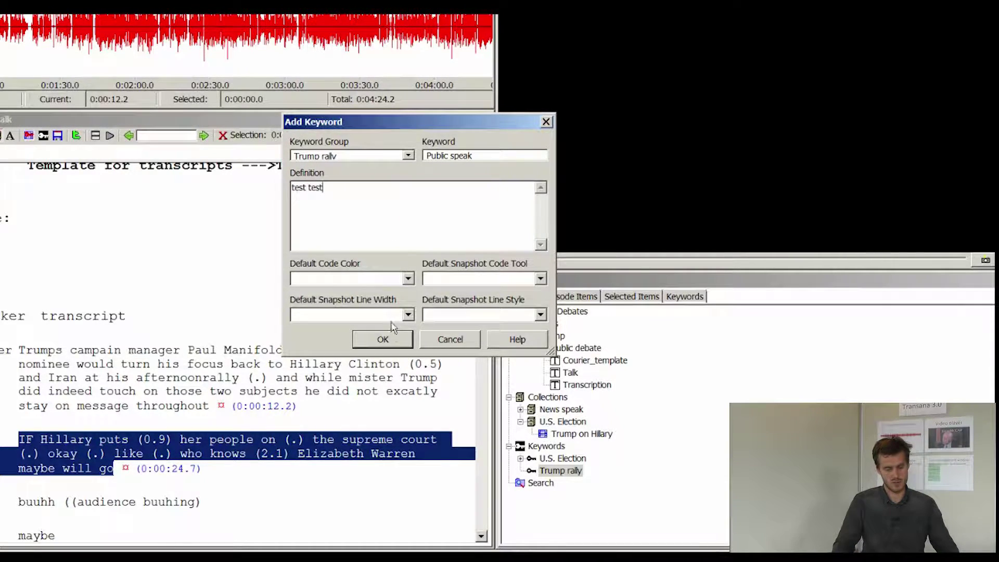
left_click(394, 339)
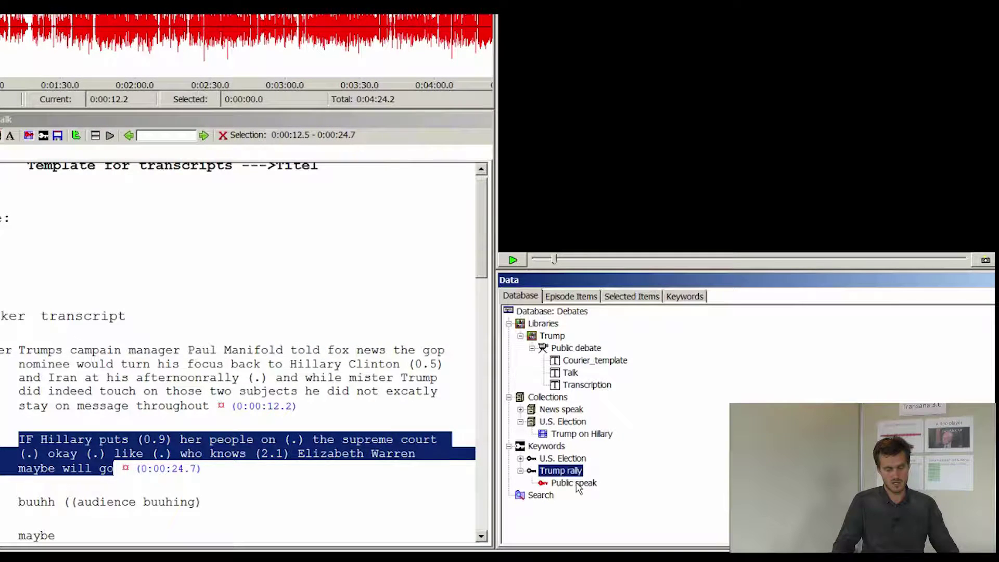
left_click(577, 484)
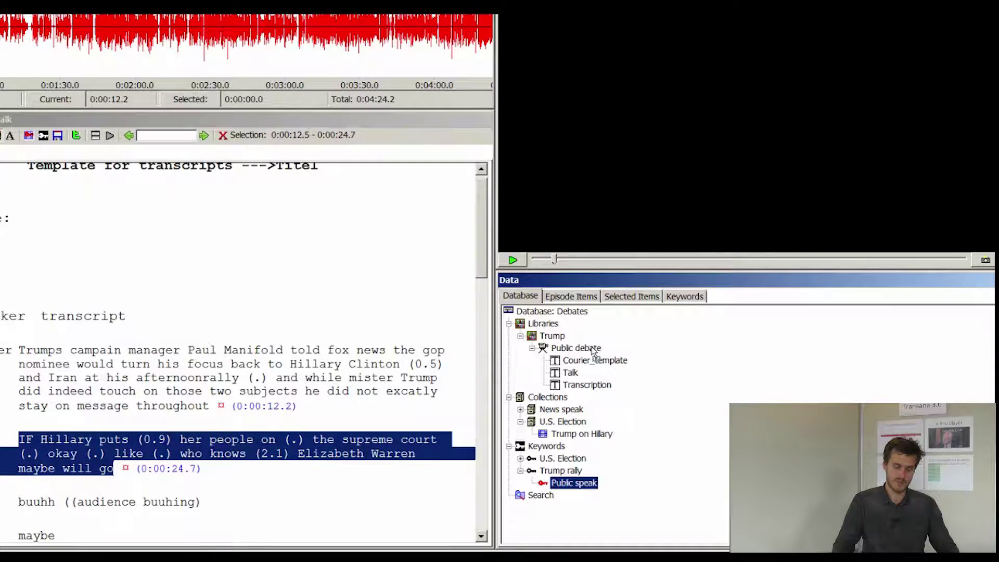
Step: Drag Public speak onto the Public debate episode, confirming it for the episode and all its clips
left_click_drag(593, 354, 594, 354)
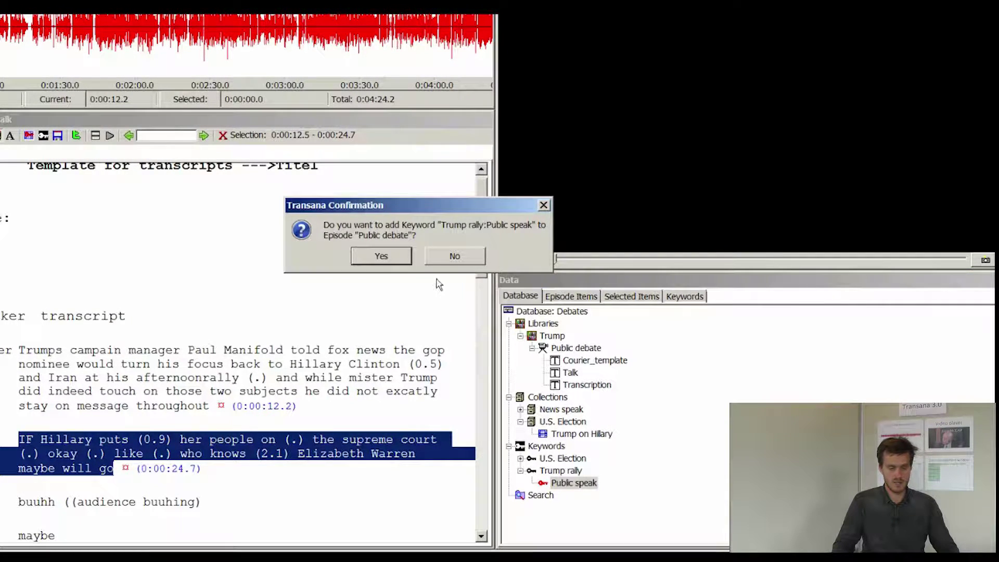
left_click(399, 251)
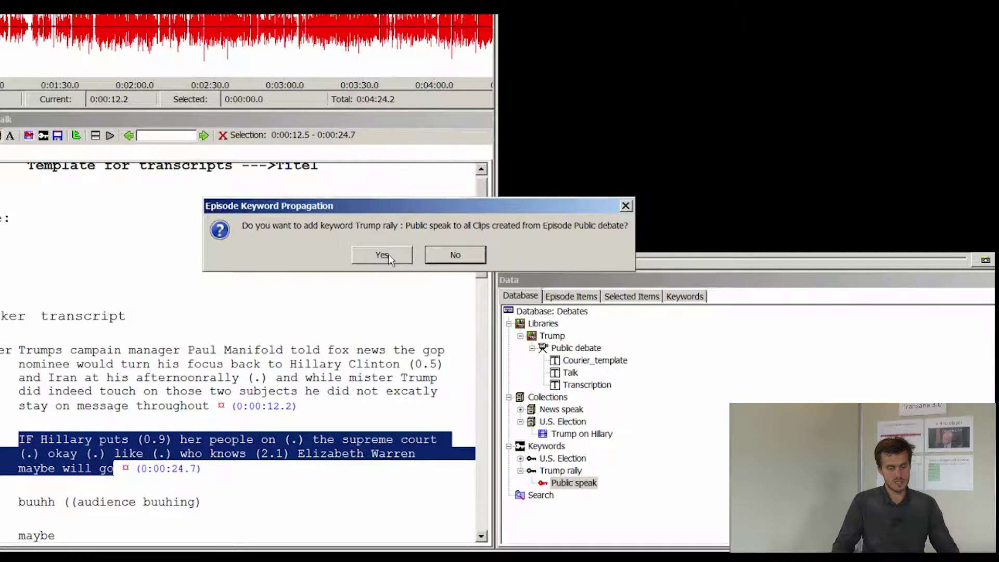
left_click(391, 258)
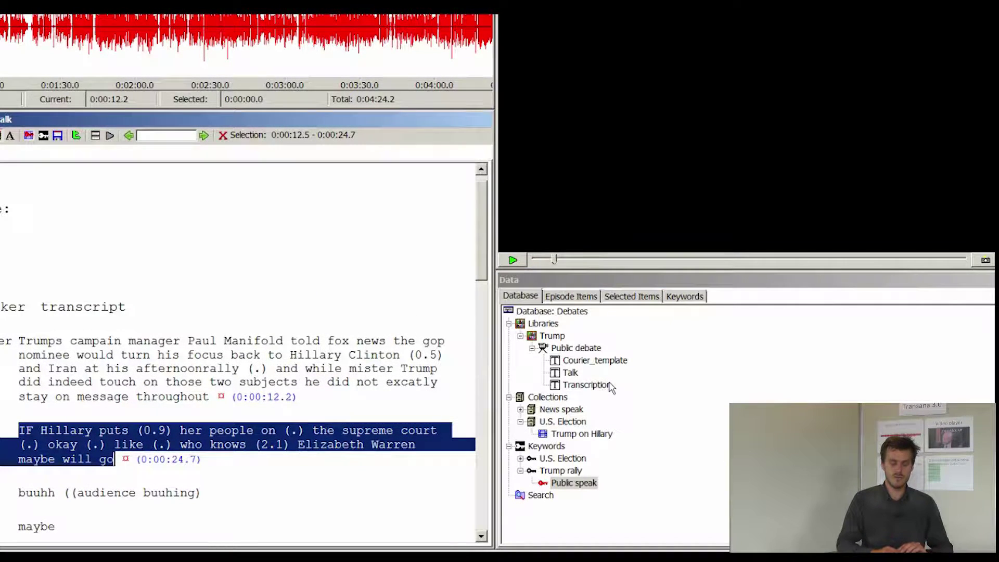
Step: Run a Boolean keyword search on Trump rally:Public speak, producing Search 1
double_click(542, 495)
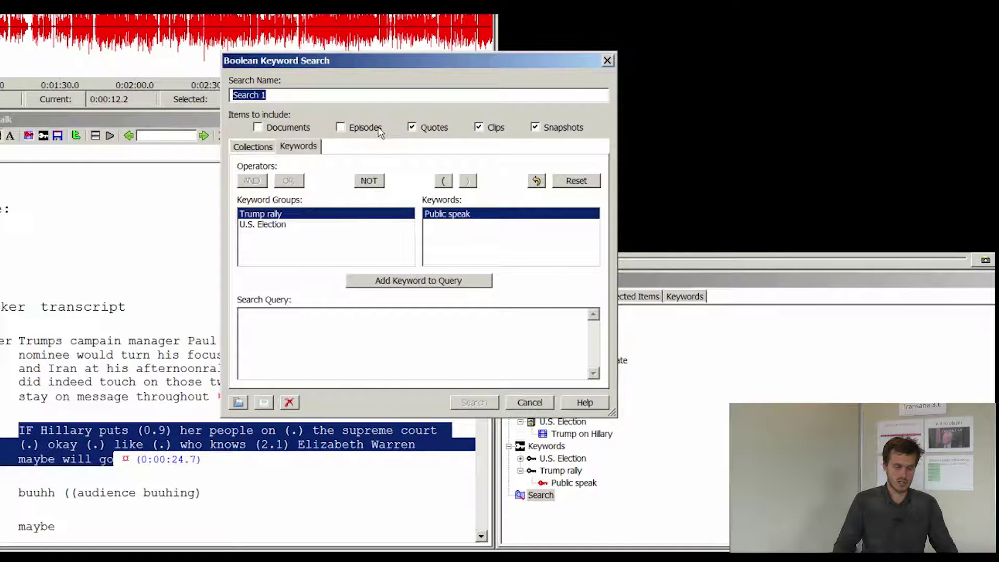
left_click(411, 282)
left_click(473, 403)
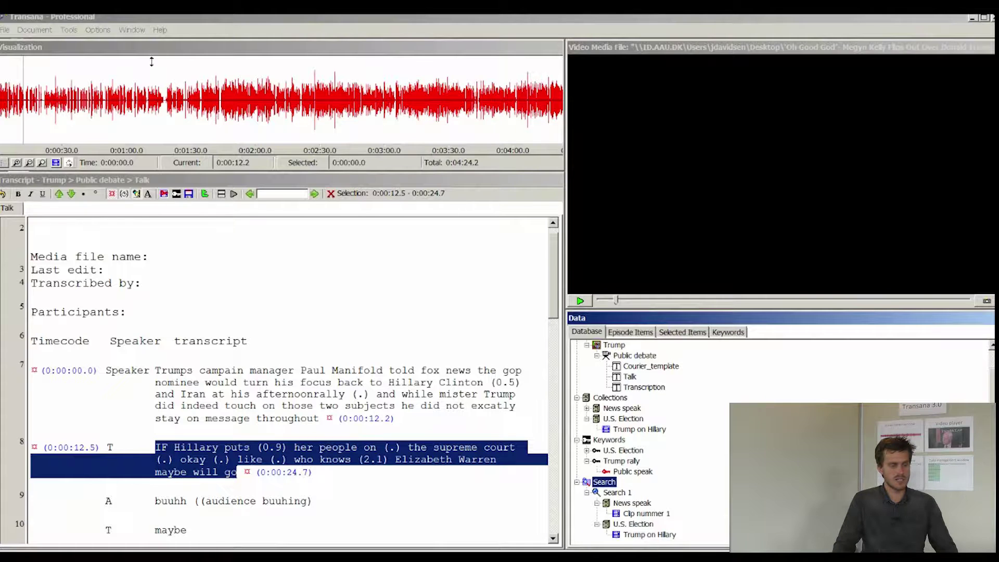
Step: Set Options > Media Visualization Style to Keyword
left_click(99, 30)
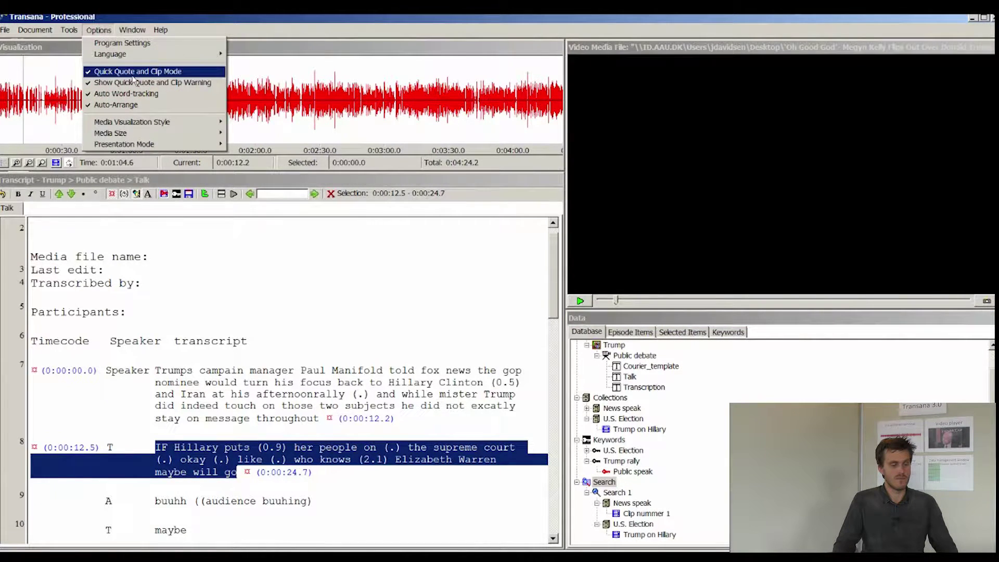
mouse_move(180, 124)
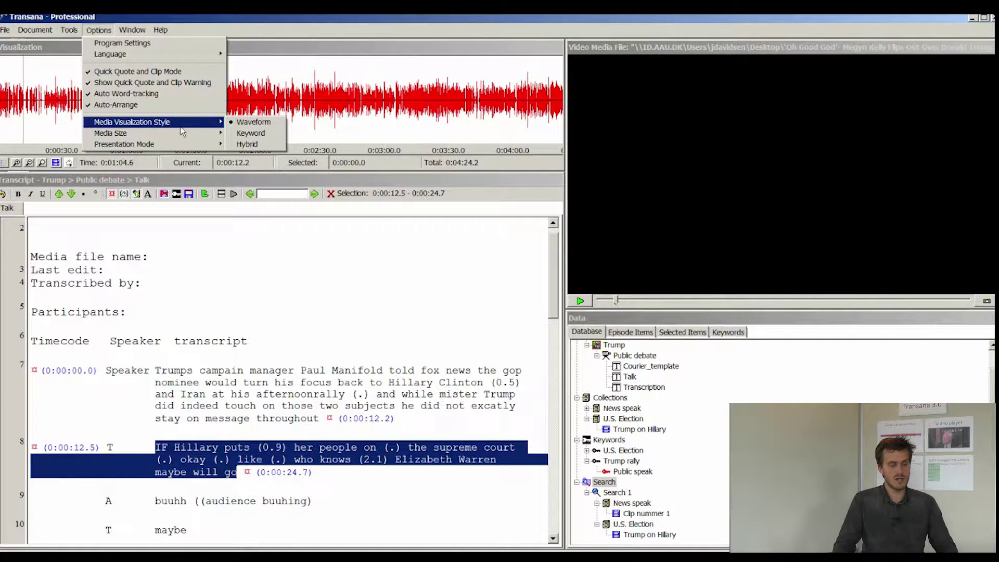
left_click(250, 134)
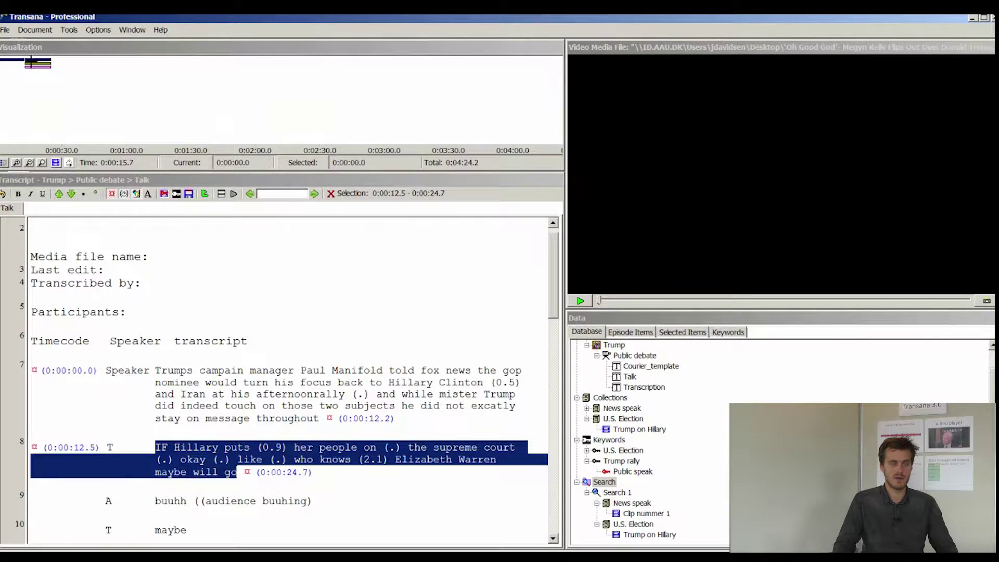
mouse_move(46, 68)
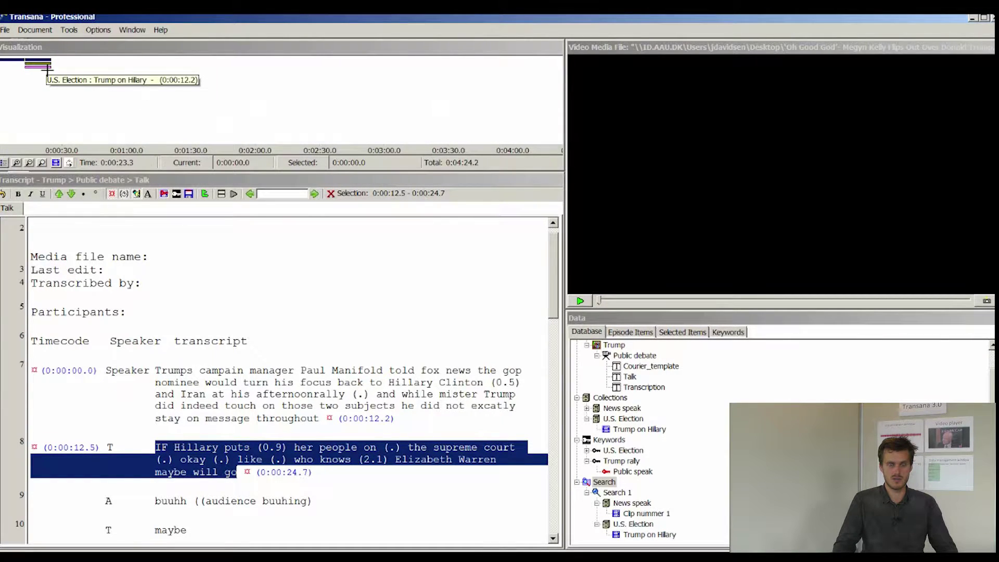